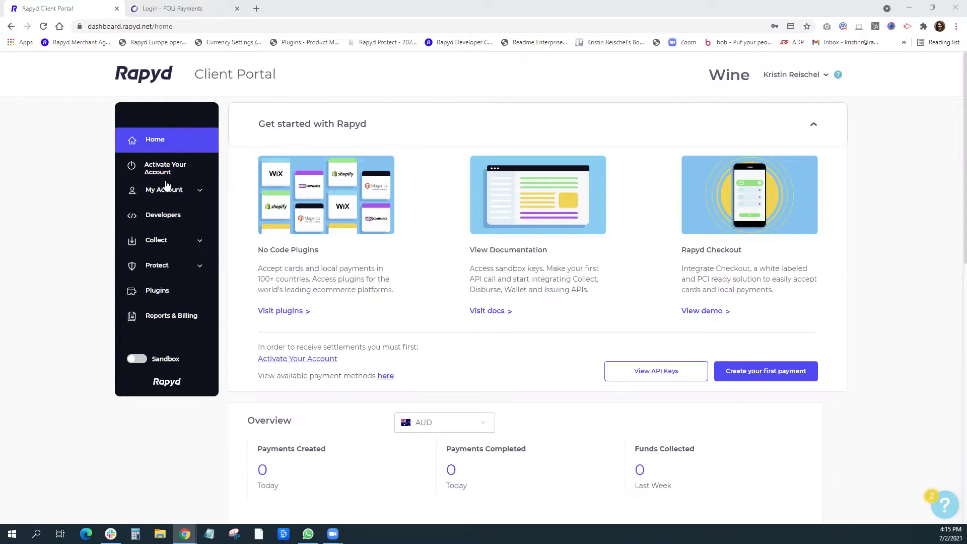
Open the Collect dashboard from the sidebar.
click(160, 240)
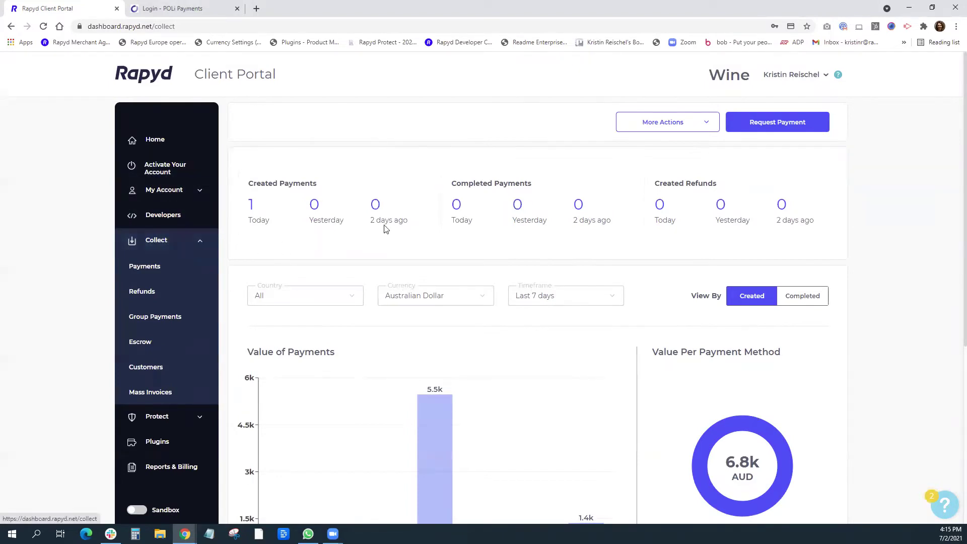
Start a new payment request, toggling the card payment type and allowing FX payment.
click(772, 129)
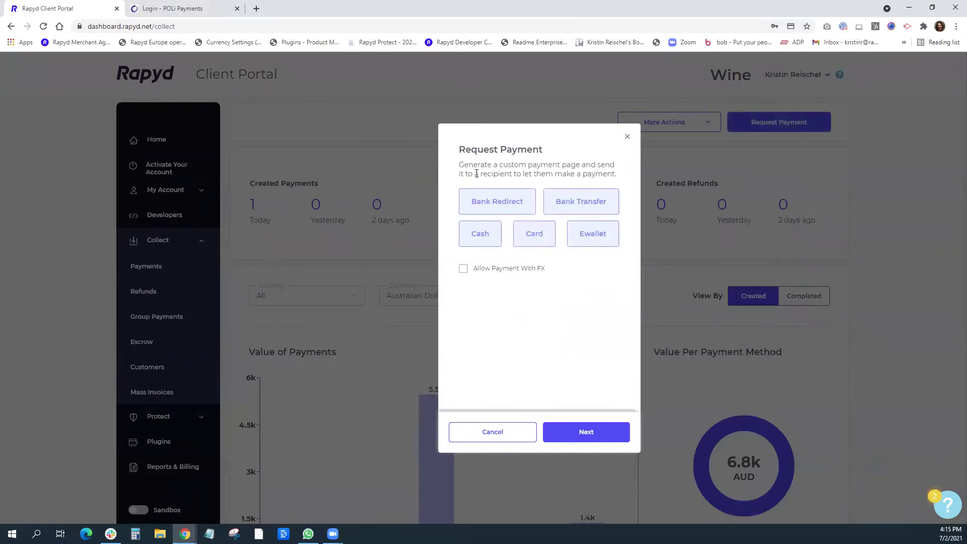
click(540, 238)
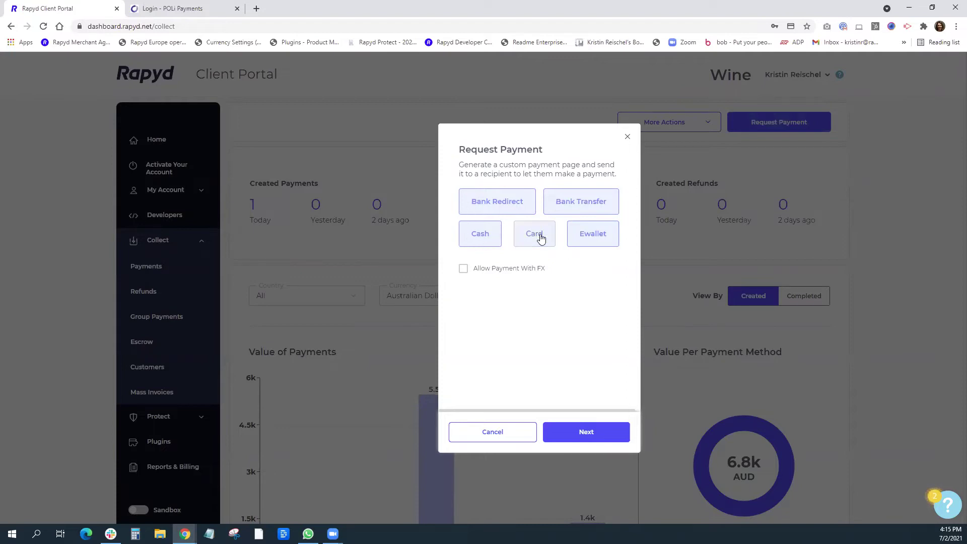
click(463, 271)
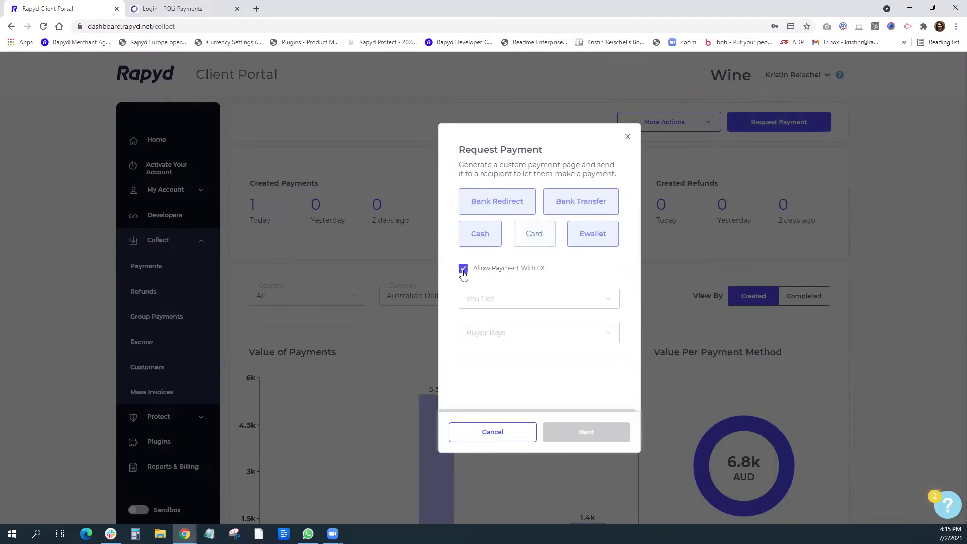
Receive USD with the buyer paying in AUD, and move to the details step.
click(528, 303)
text(u)
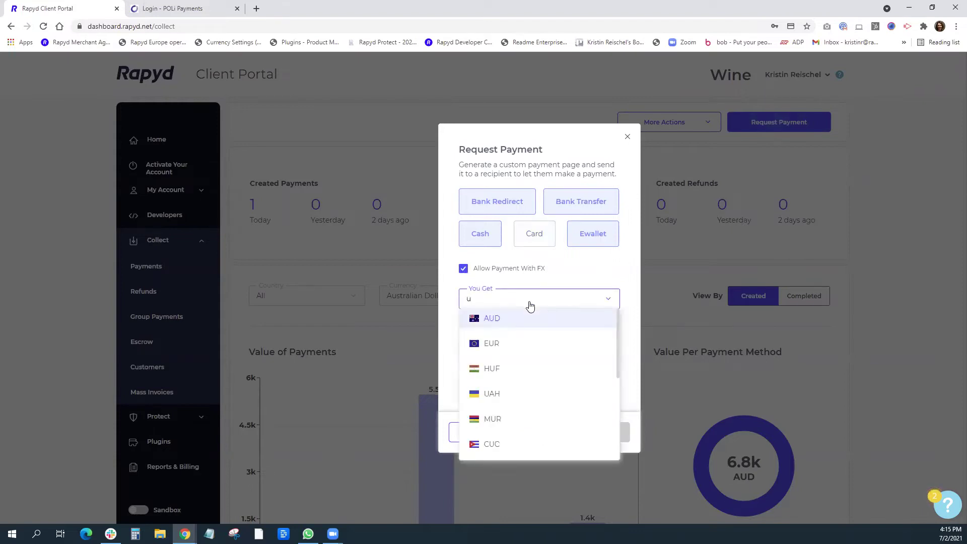
text(s)
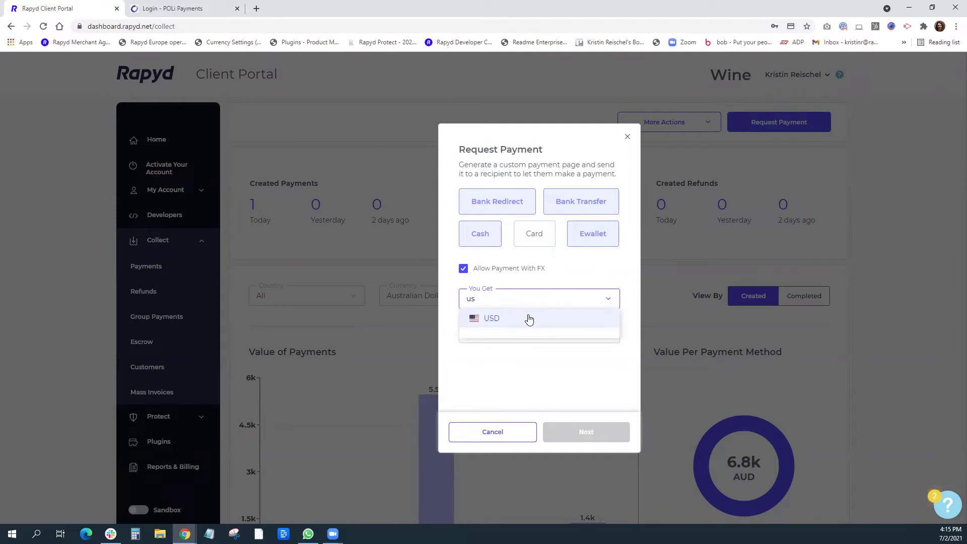
click(529, 318)
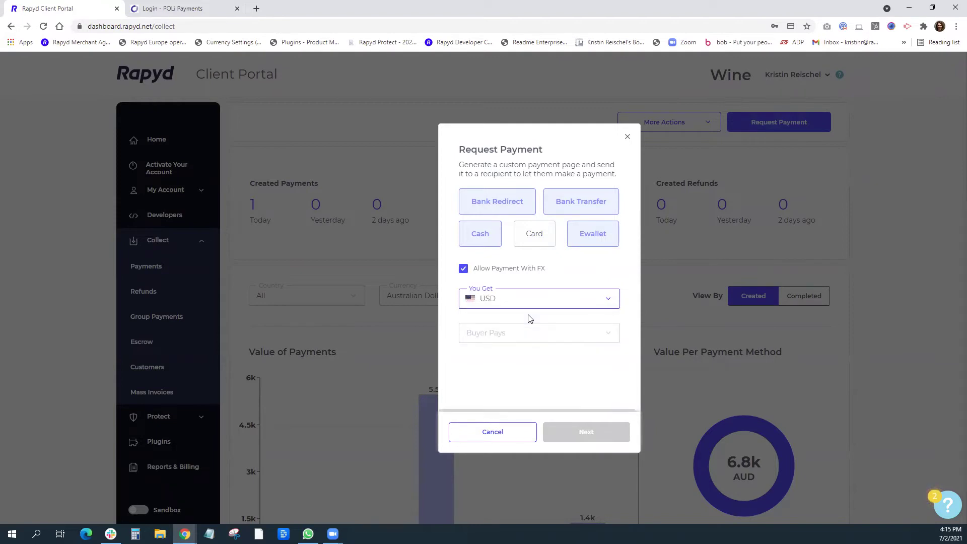
click(504, 333)
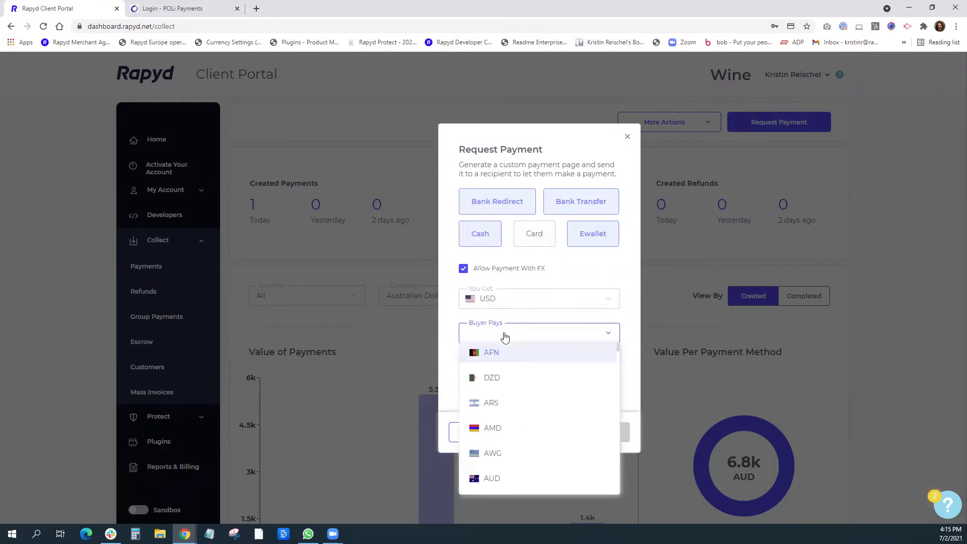
text(aud)
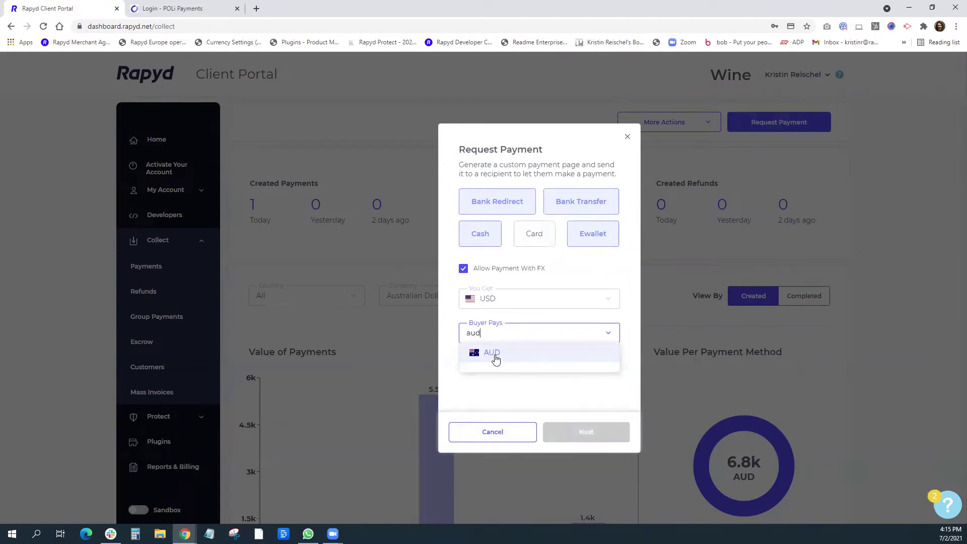
click(495, 355)
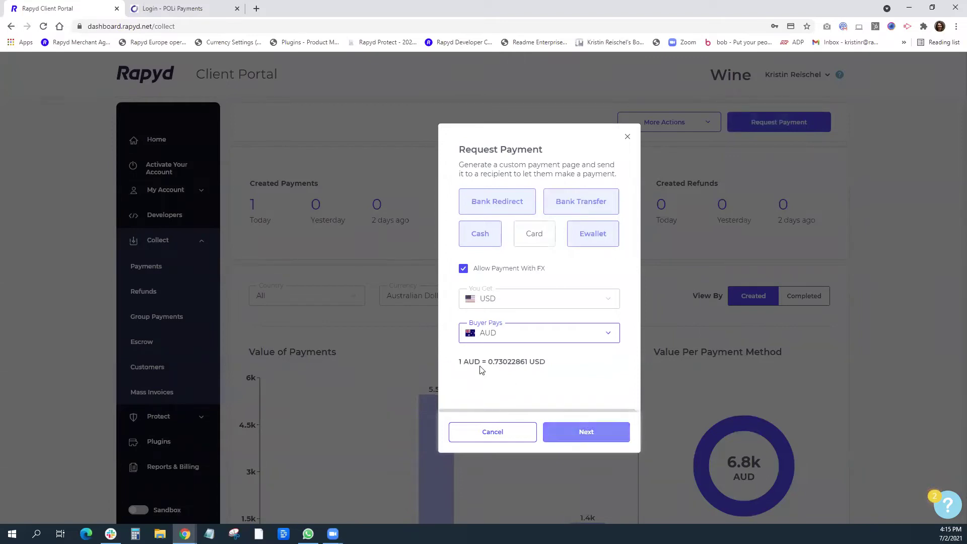
click(600, 434)
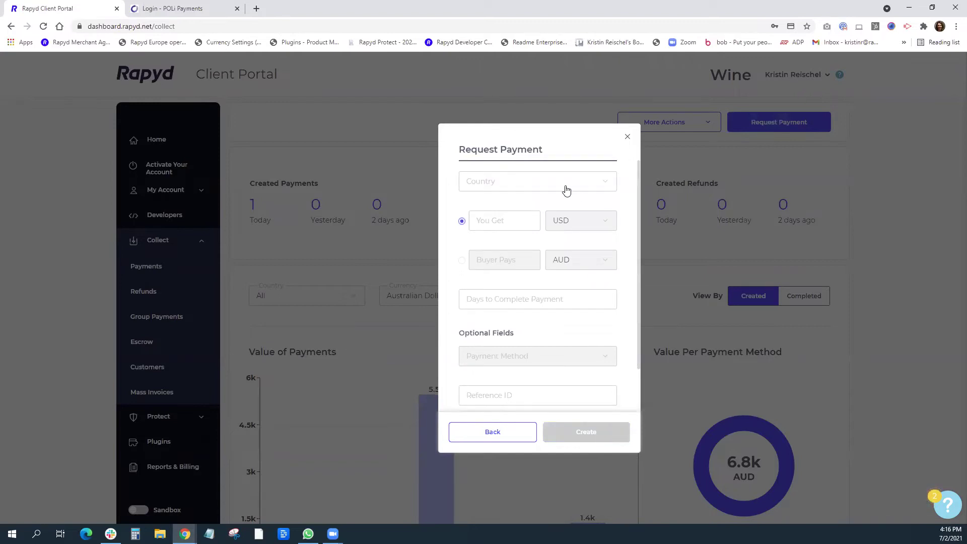
Set the country to Australia and the amount received to 1500 USD.
click(566, 189)
text(au)
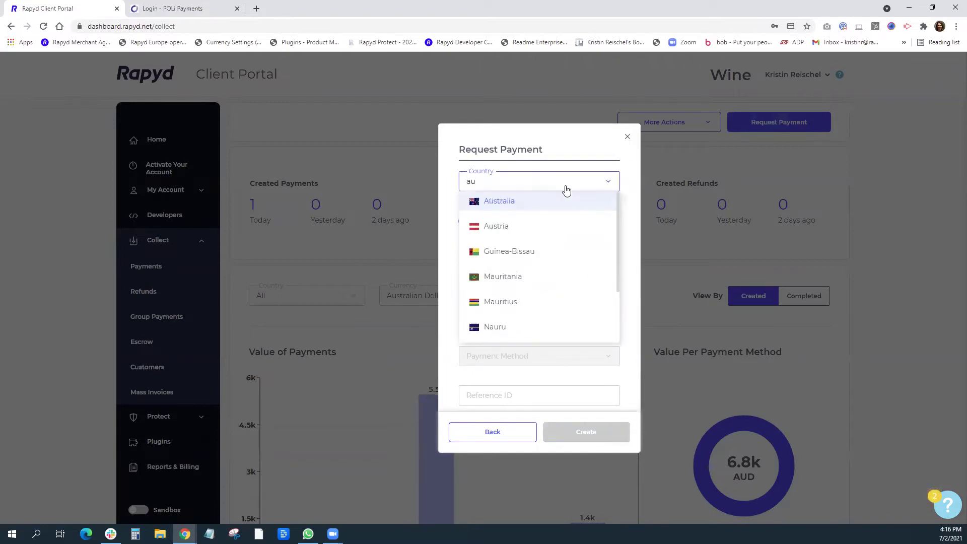
key(Return)
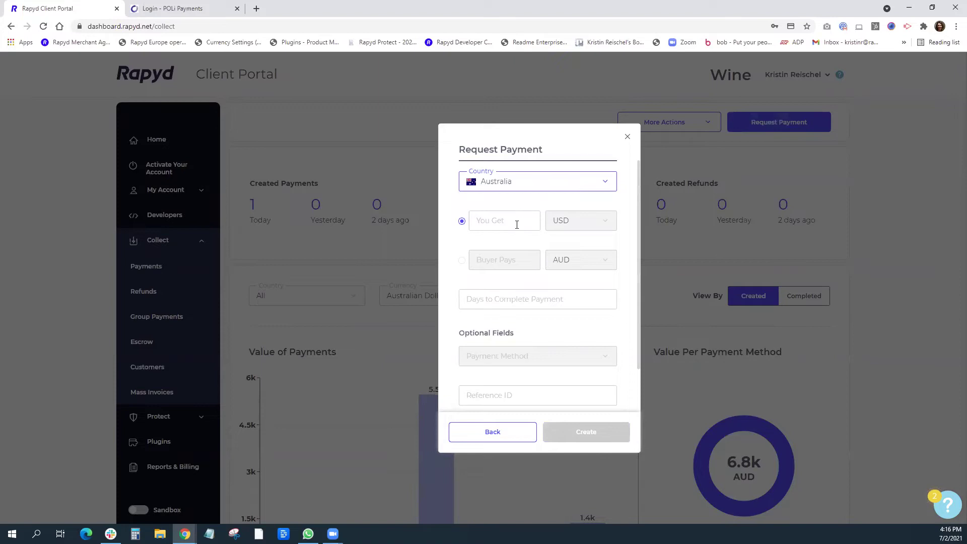
click(518, 222)
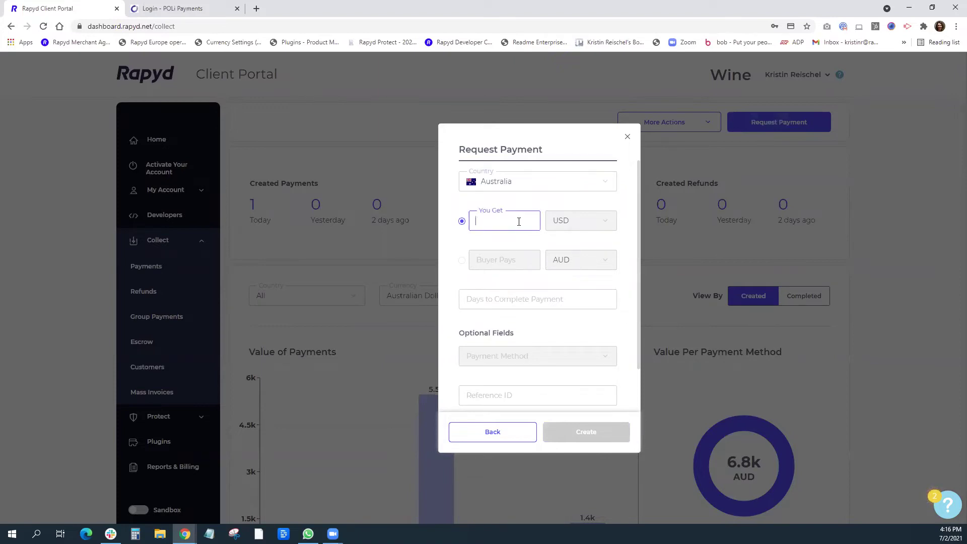
text(15000)
key(BackSpace)
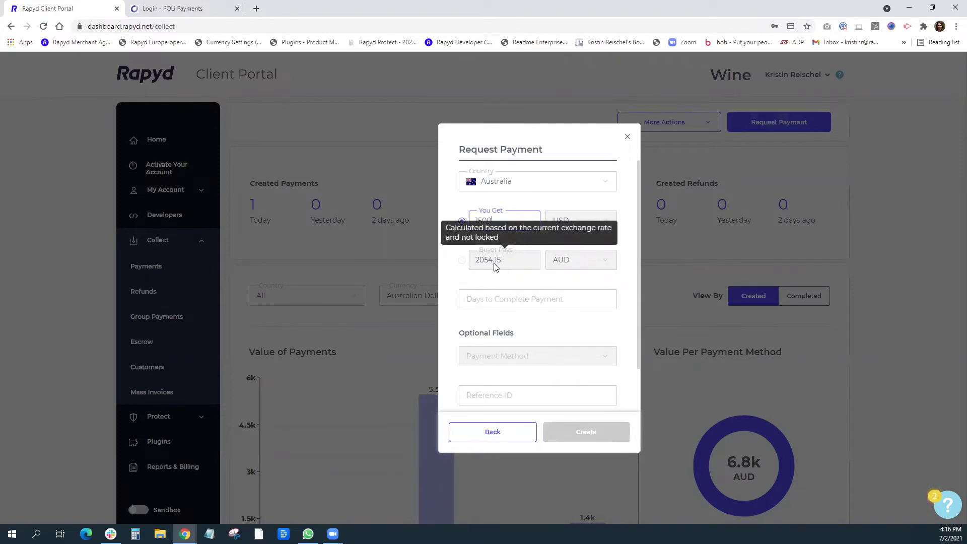
Allow 7 days to pay, enter a reference ID, and set expiry to 09/07/21.
click(524, 300)
text(7)
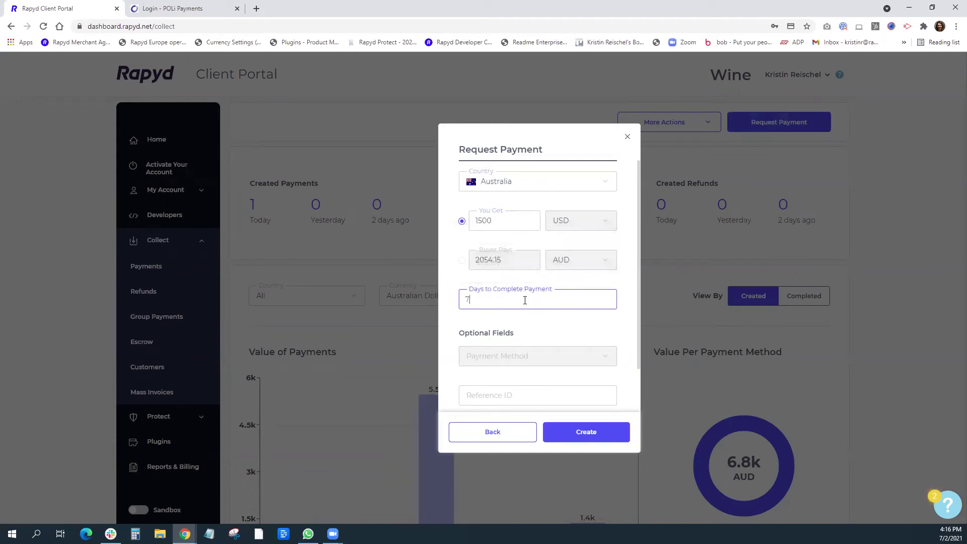
scroll(548, 311, down, 1)
click(488, 343)
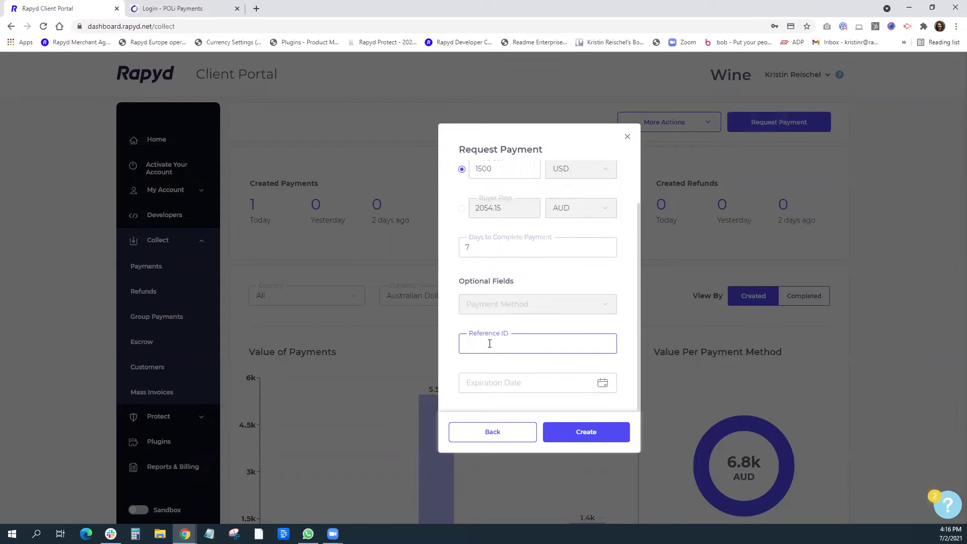
text(000123456)
click(598, 384)
click(598, 384)
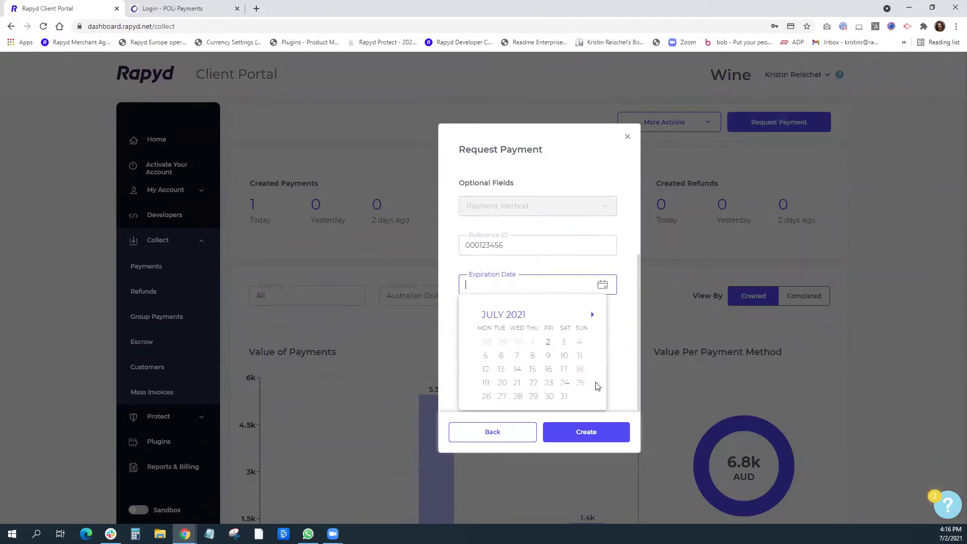
click(564, 355)
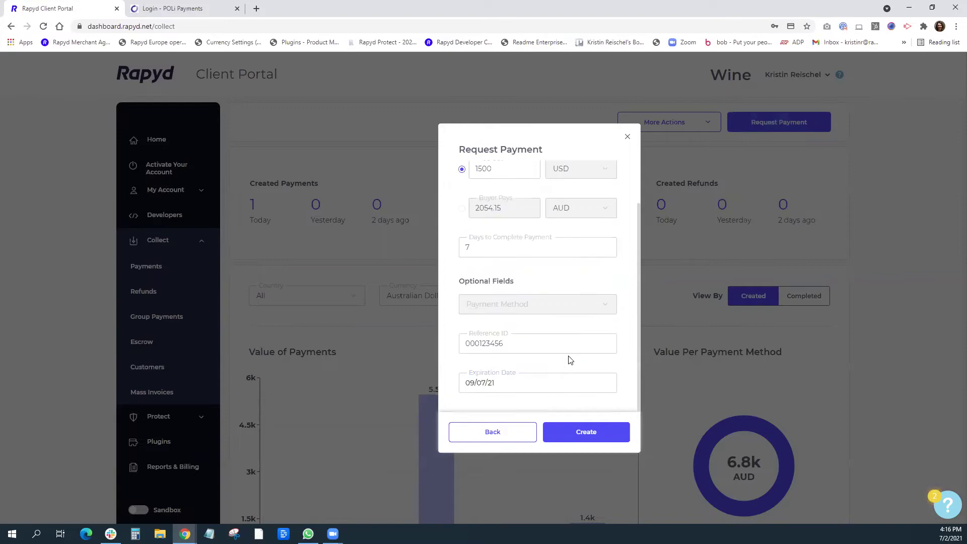
Create the checkout page, copy its link, and close the POLi login tab.
click(586, 434)
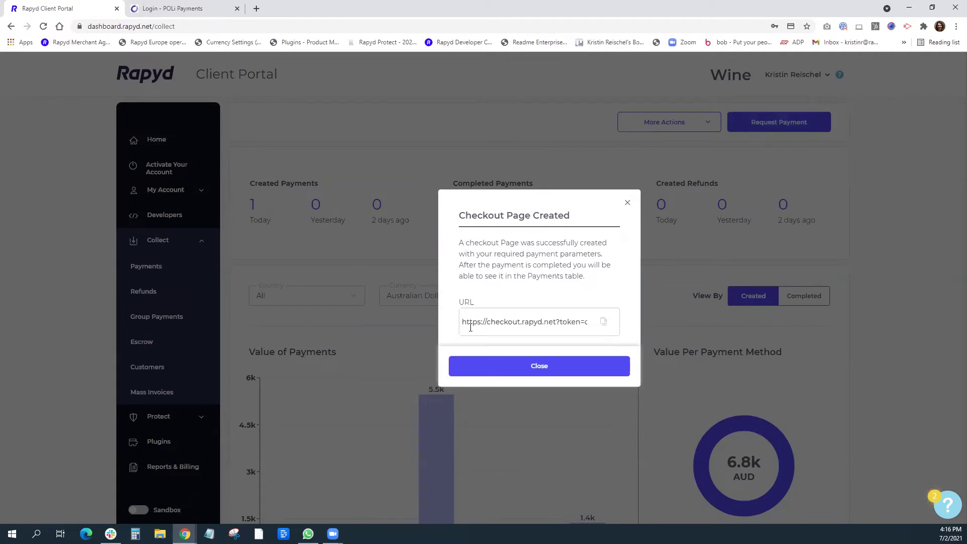
click(606, 326)
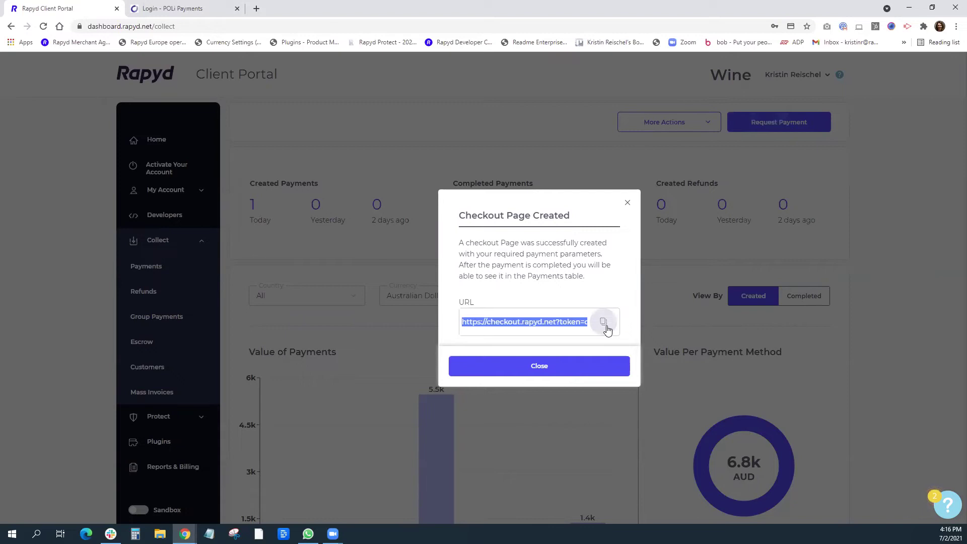
click(237, 8)
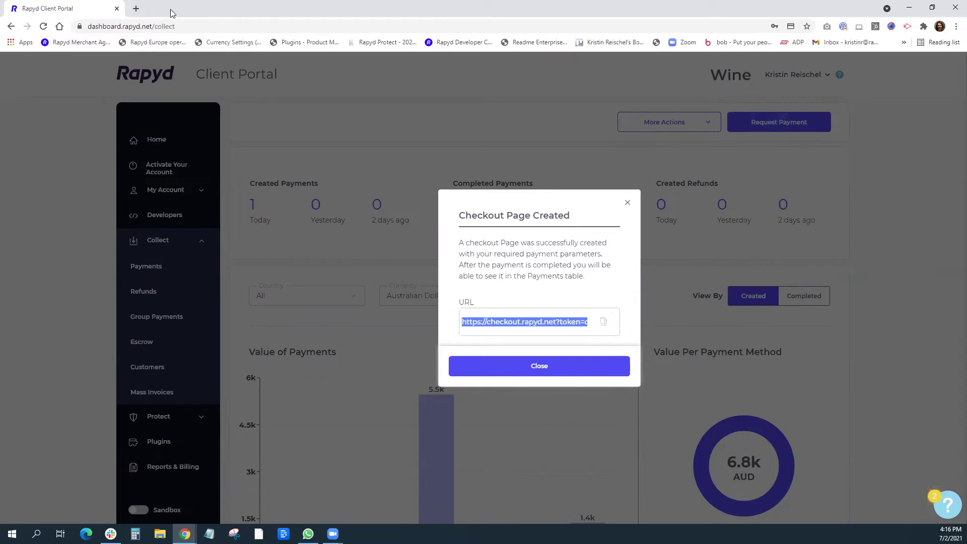
Load the copied checkout page link in a new browser tab.
click(136, 8)
click(134, 27)
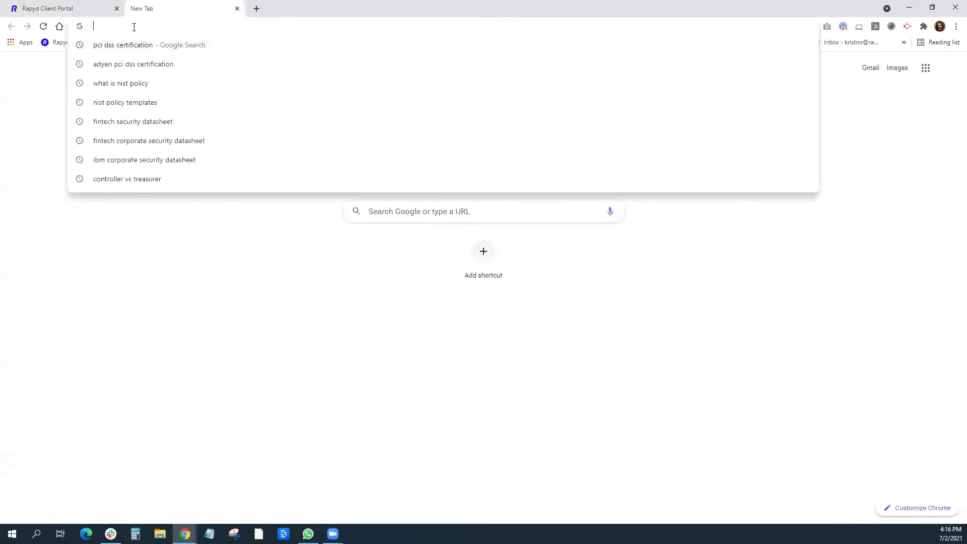
key(ctrl+v)
key(Return)
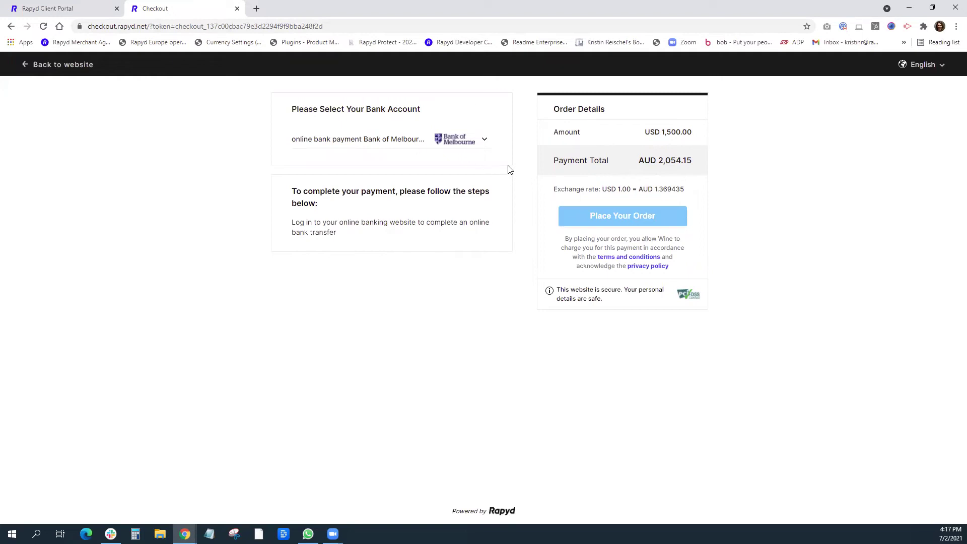
Pay AUD 2,054.15 via Bank of Melbourne online payment, then return to the portal tab.
click(484, 141)
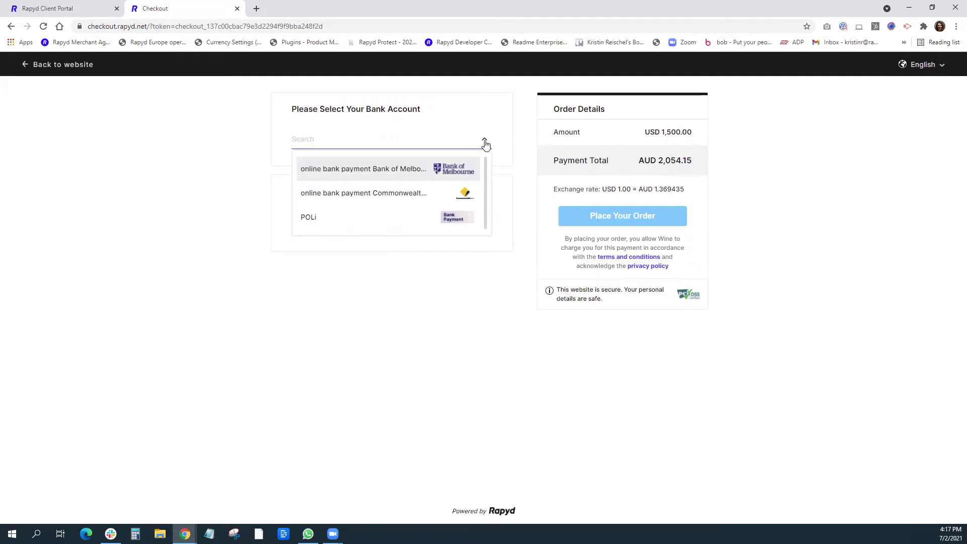
click(431, 171)
click(642, 220)
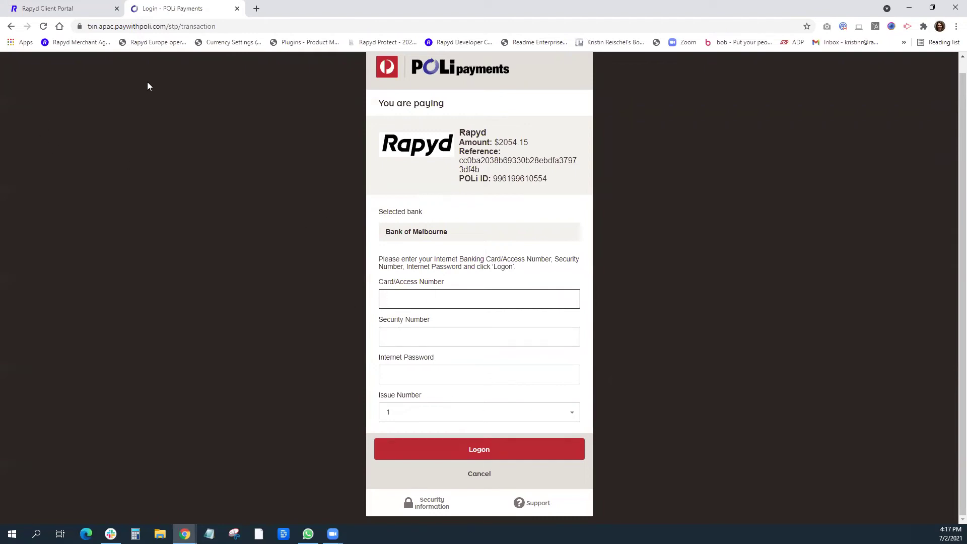
click(30, 5)
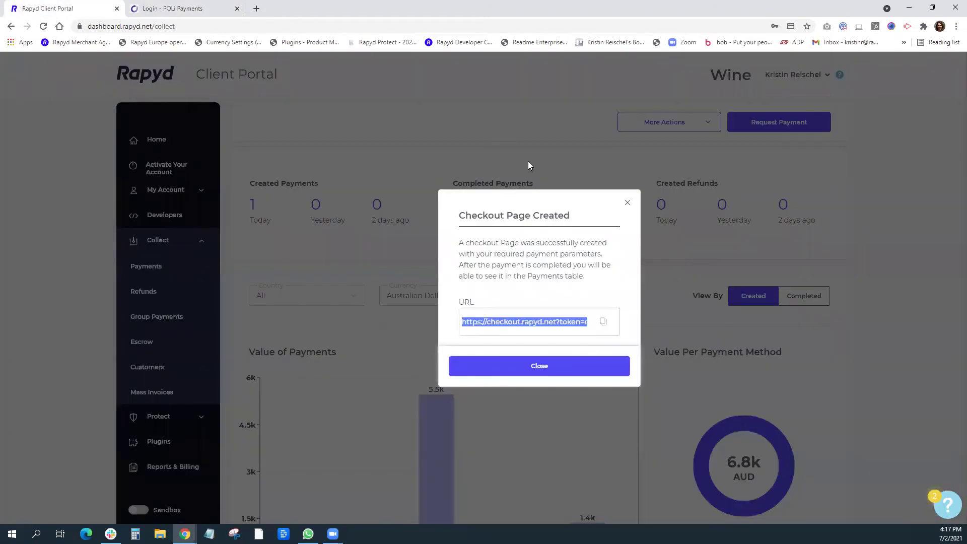
Dismiss the checkout confirmation and open Virtual Terminal from More Actions.
click(628, 203)
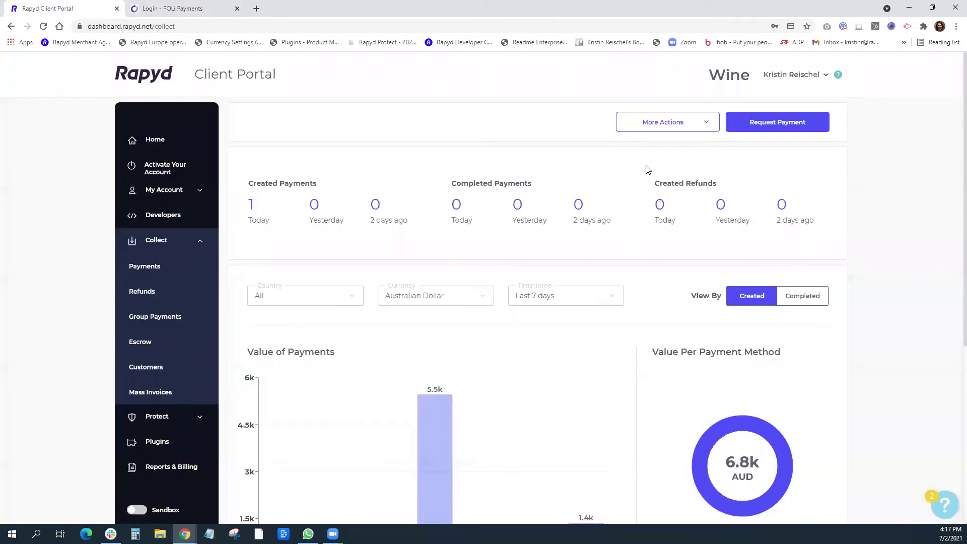
click(707, 126)
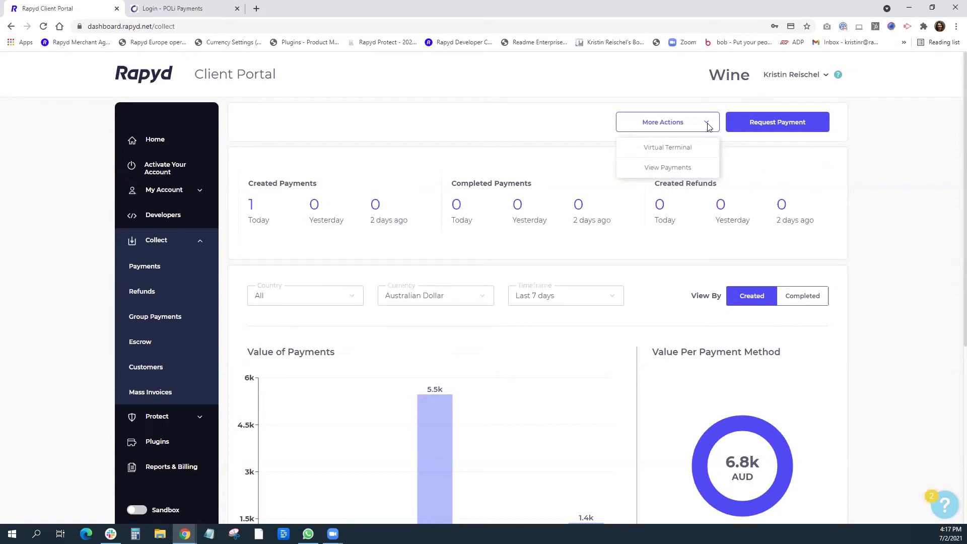
click(677, 150)
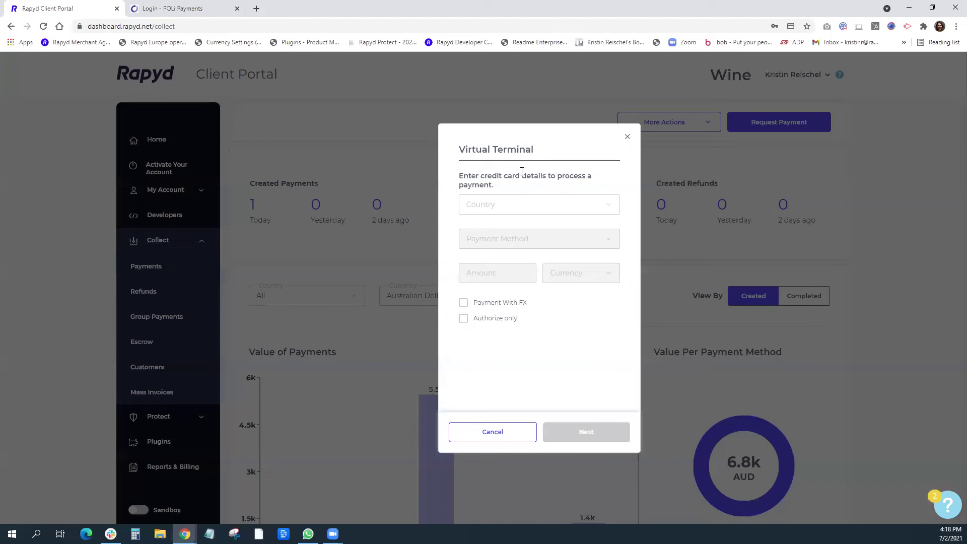
Set country to United States, payment method to Visa, and amount to 500.
click(608, 207)
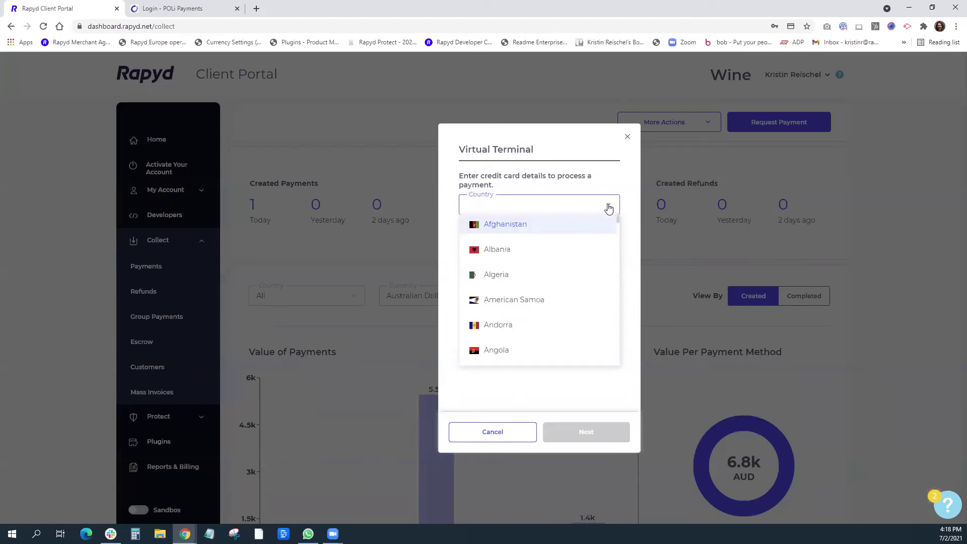
text(un)
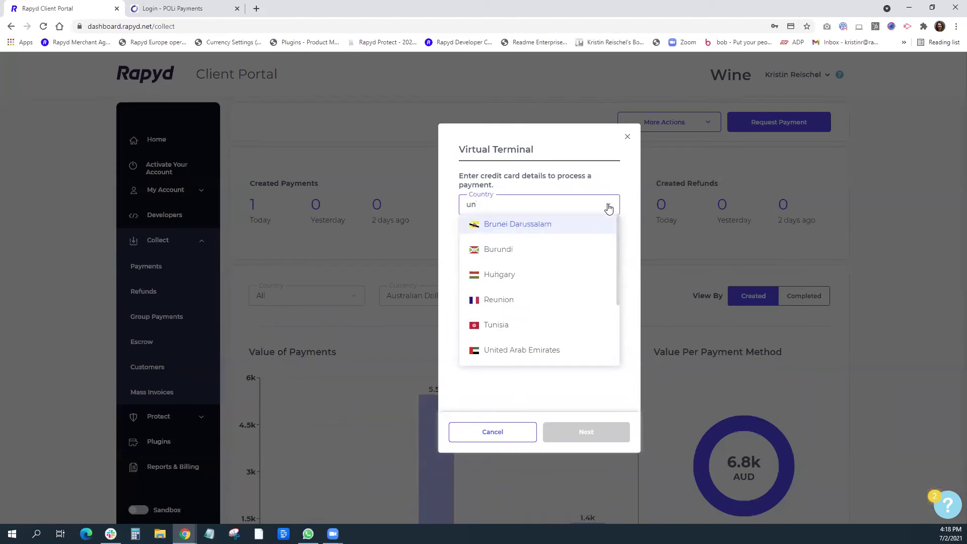
text(it)
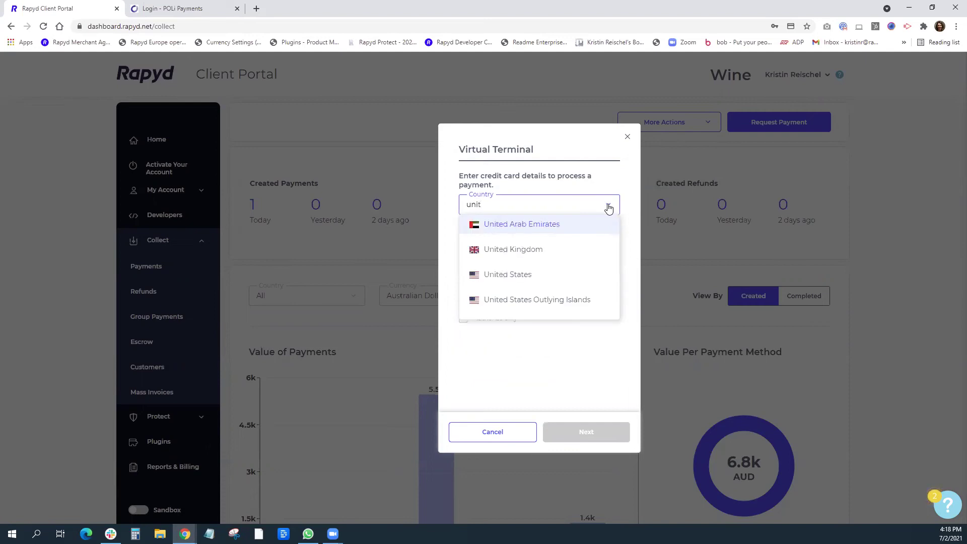
click(523, 276)
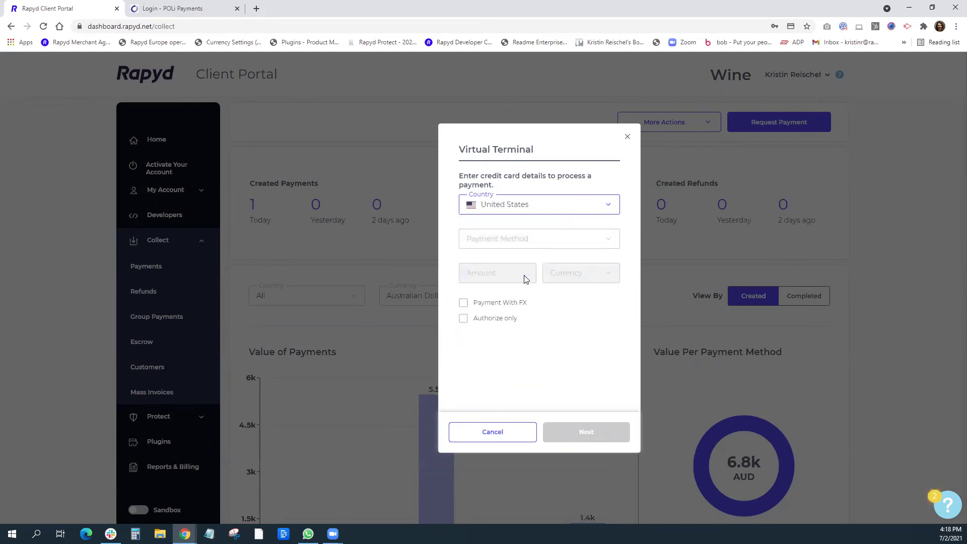
click(518, 242)
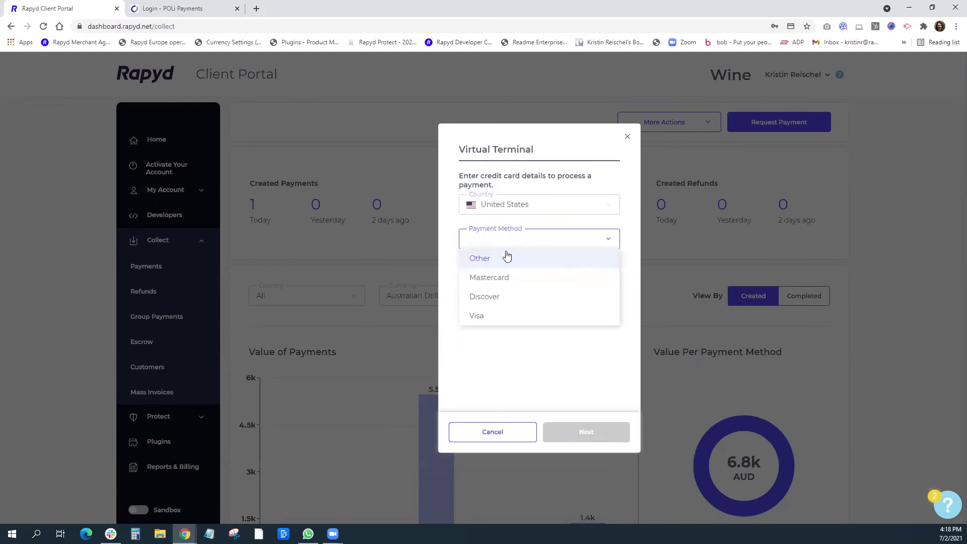
click(483, 320)
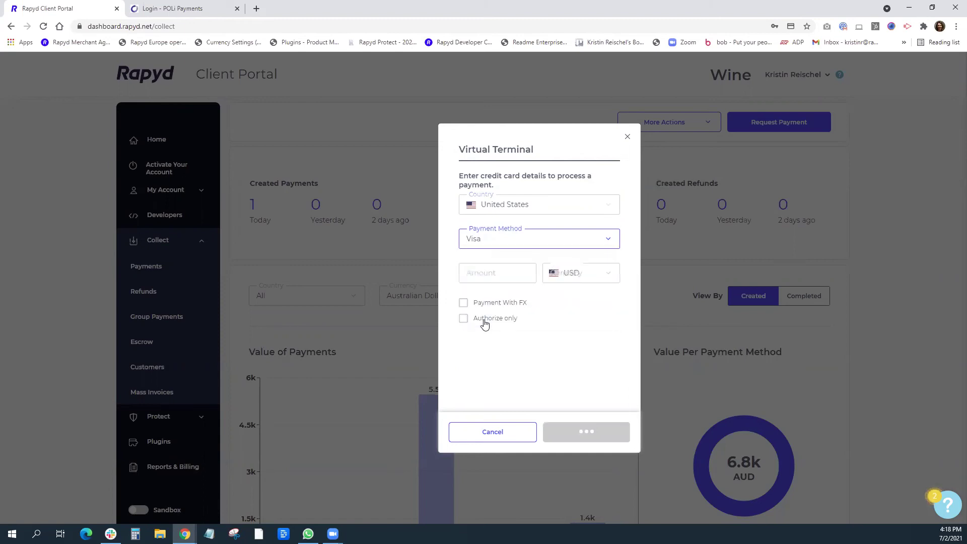
click(486, 276)
text(500)
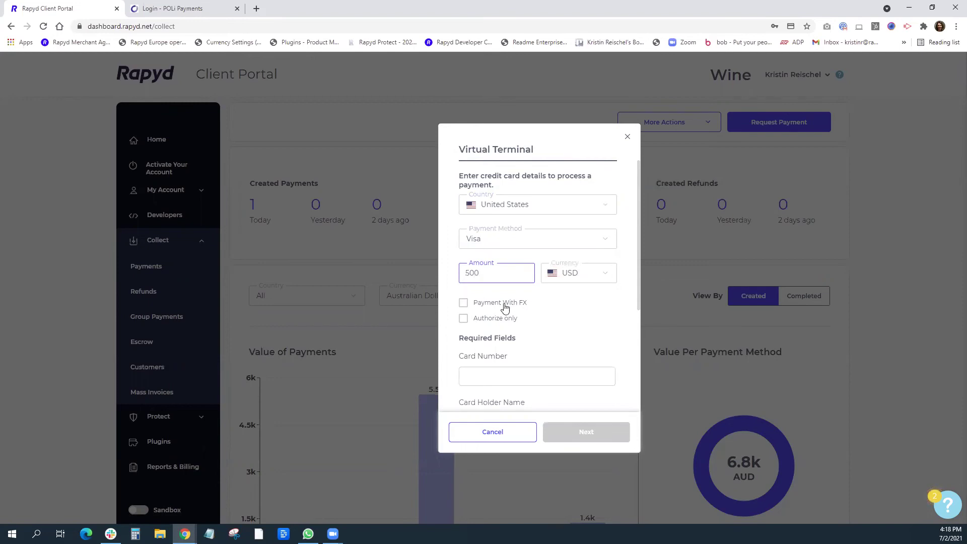
Enter the test card number, suggested cardholder name, the CVV, and expiry 12/24.
scroll(595, 337, down, 2)
click(528, 277)
text(4)
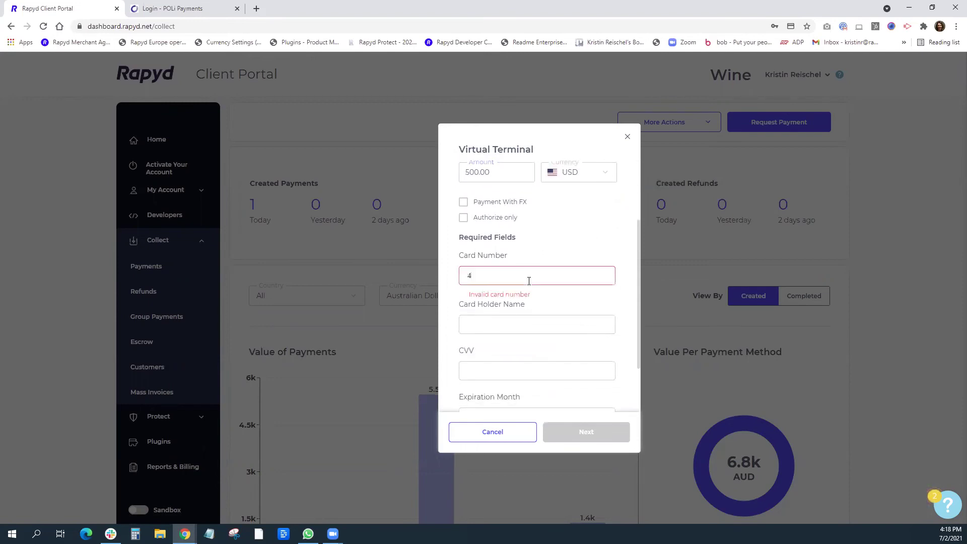
text(1111111111111111)
key(BackSpace)
click(483, 318)
scroll(483, 302, down, 1)
click(485, 274)
text(tes)
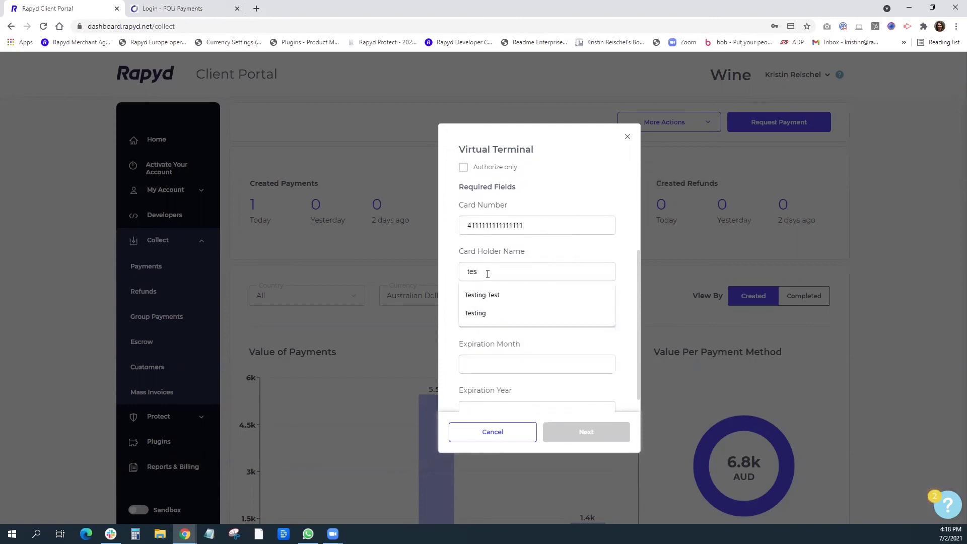
click(486, 295)
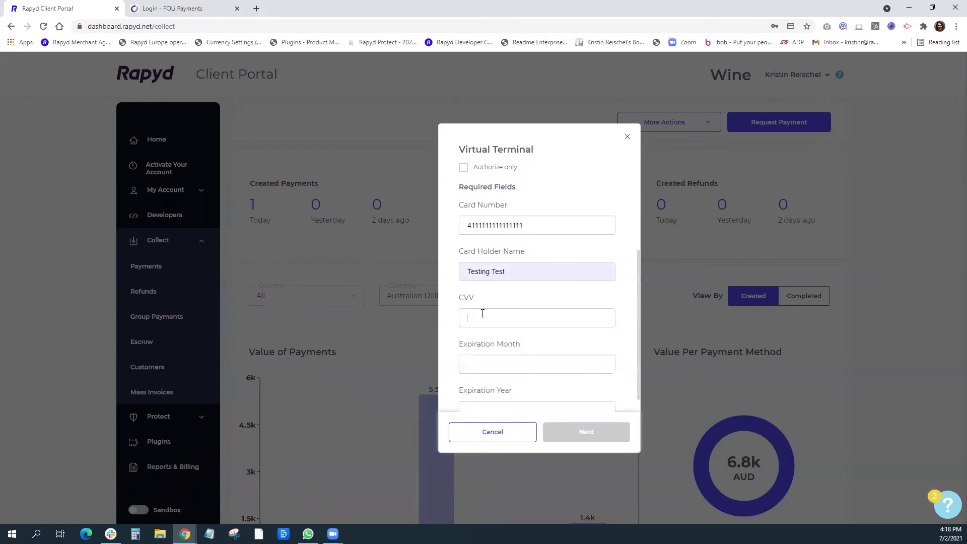
text(123)
scroll(535, 298, down, 1)
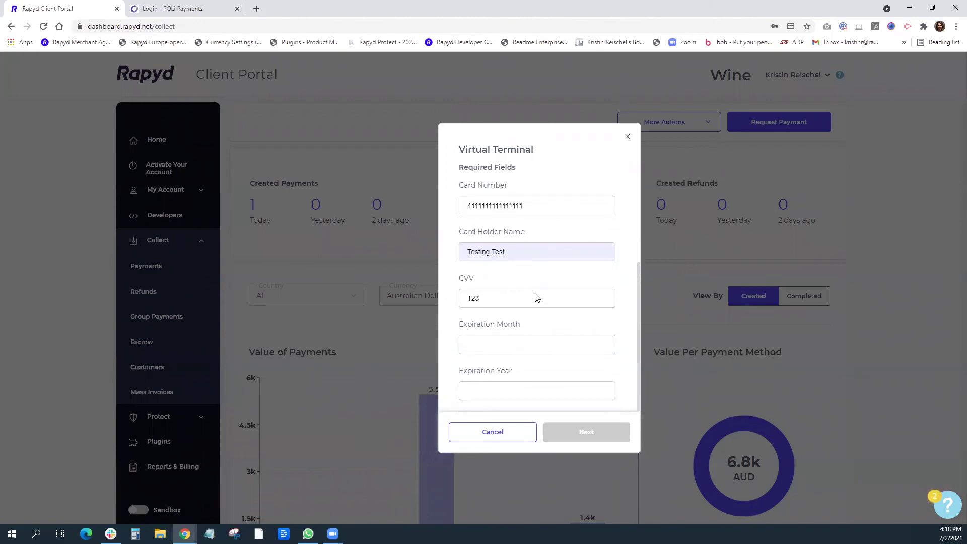
click(466, 348)
text(12)
text(24)
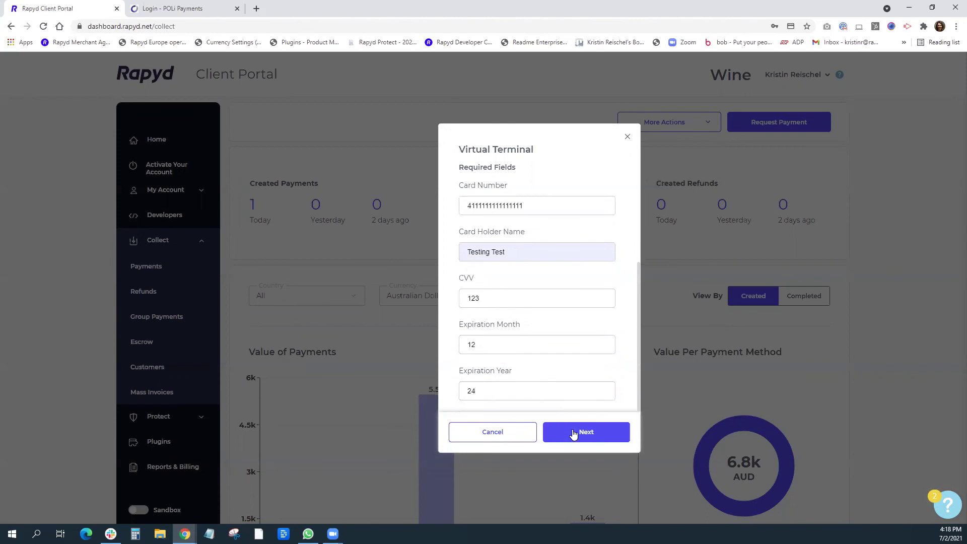
Advance to the customer step, decline saving the card, pick New Customer, then close Virtual Terminal.
click(581, 430)
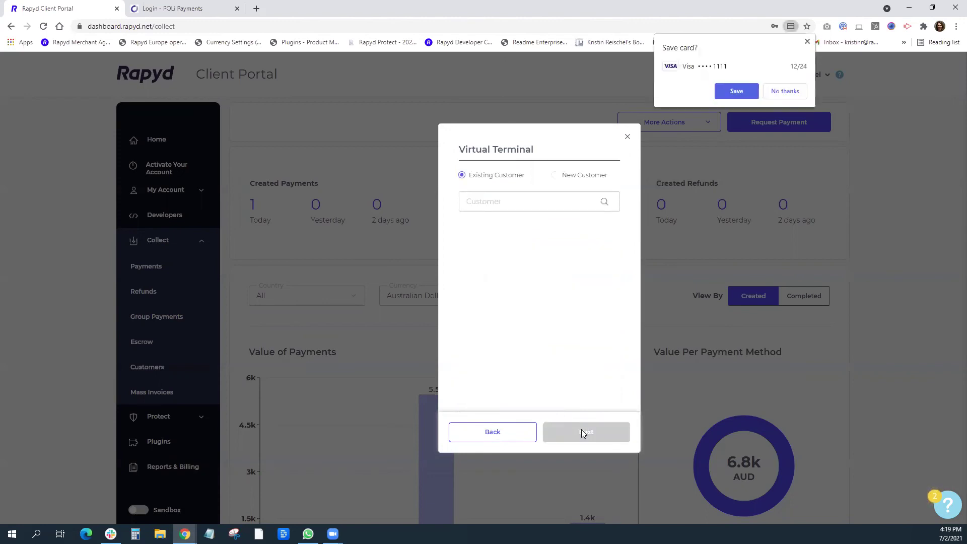
click(792, 91)
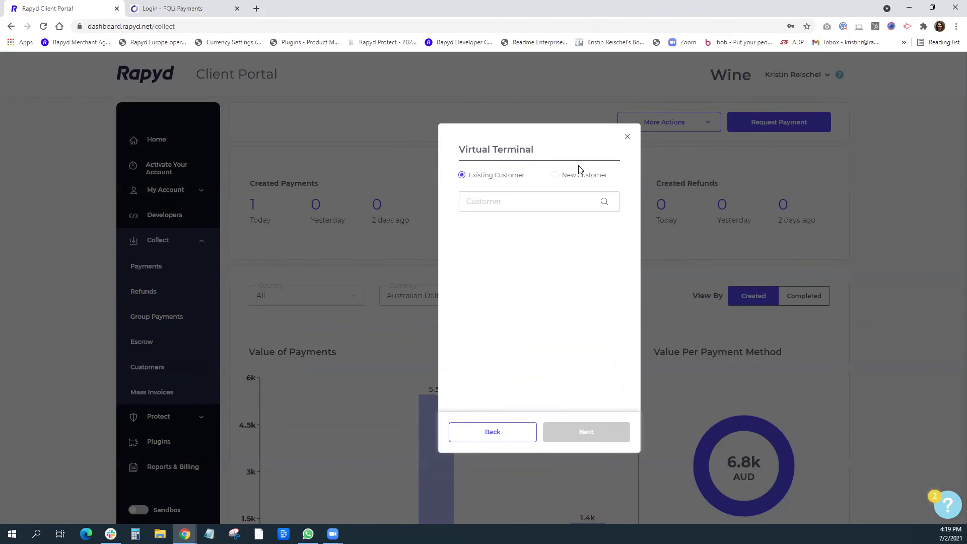
click(556, 176)
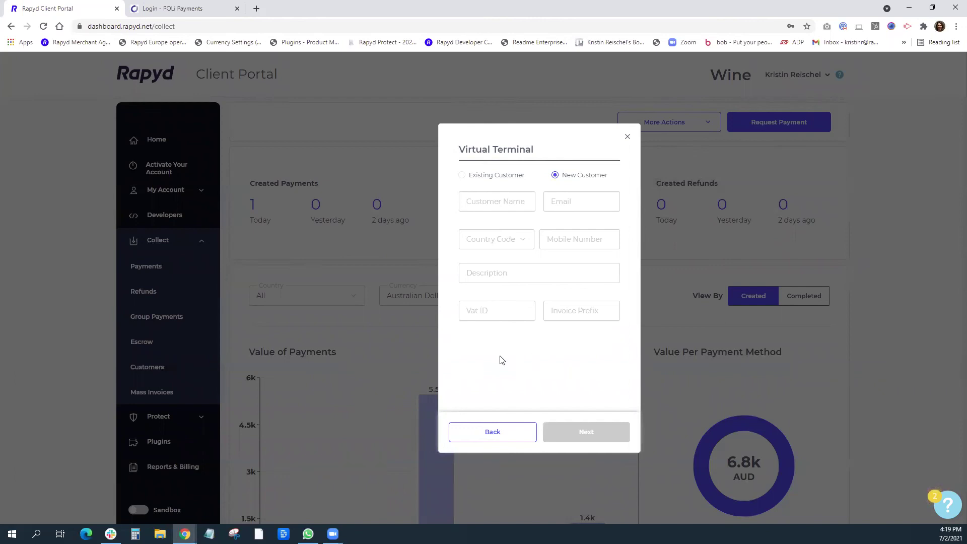
click(627, 137)
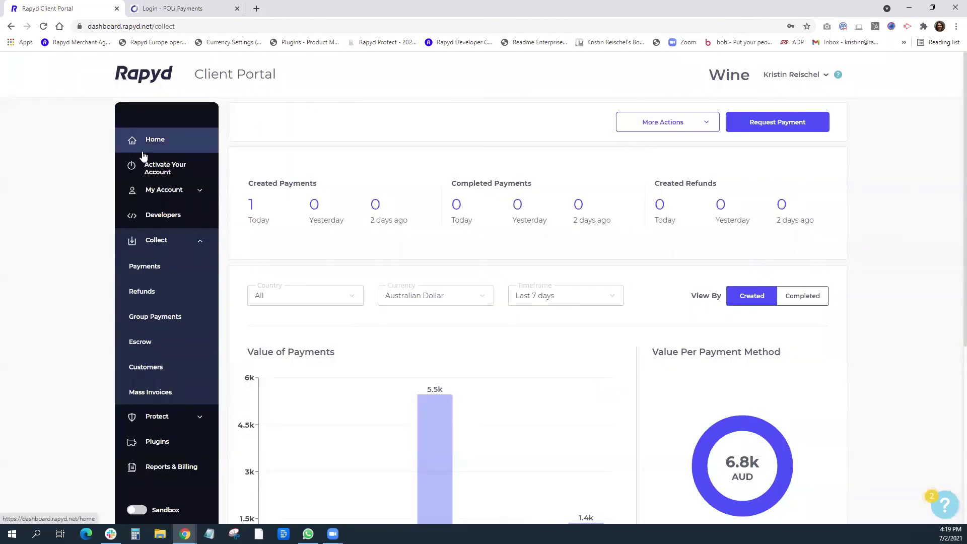
Open Payments and select the 1,500.00 USD bank-redirect payment to view its summary.
click(142, 271)
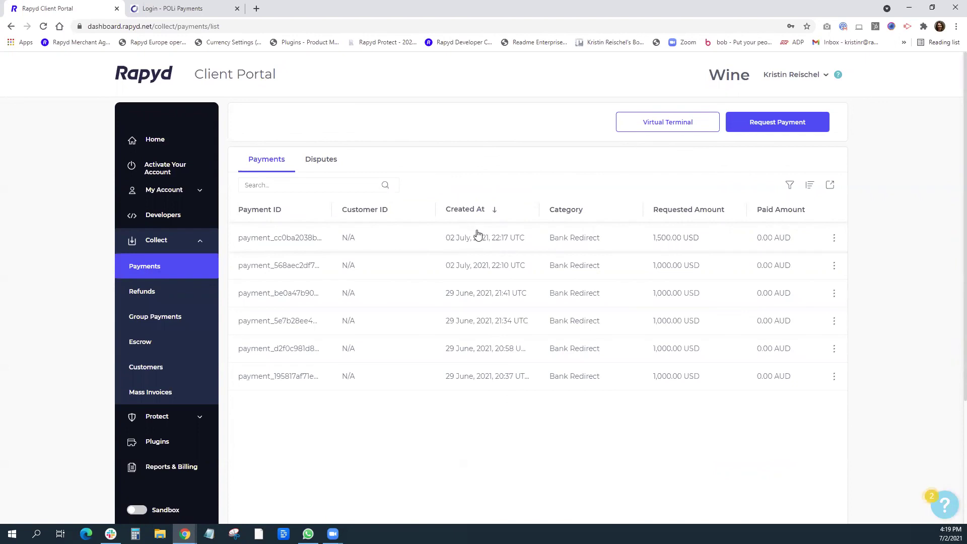
click(497, 239)
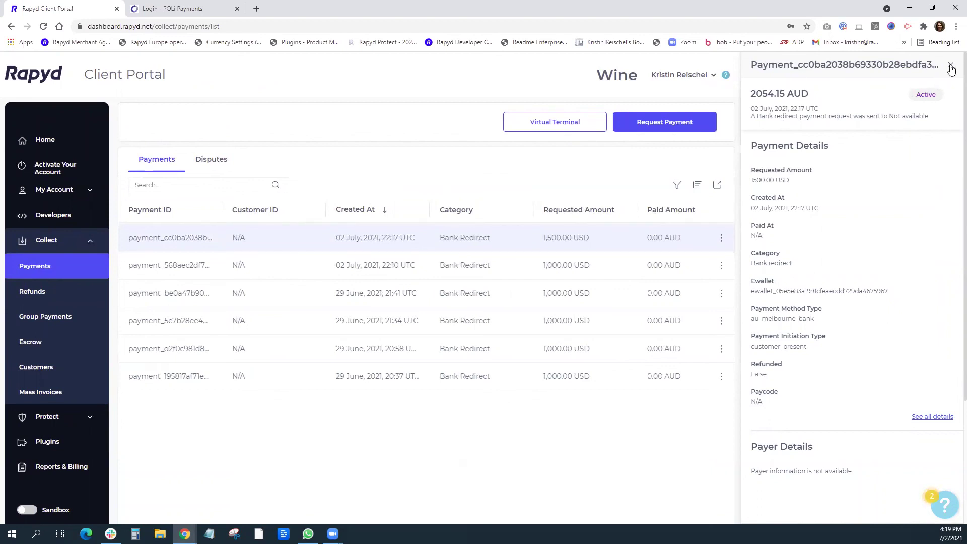
Open the payment's full details page and scroll through its FX rate 0.7302 and history.
click(927, 416)
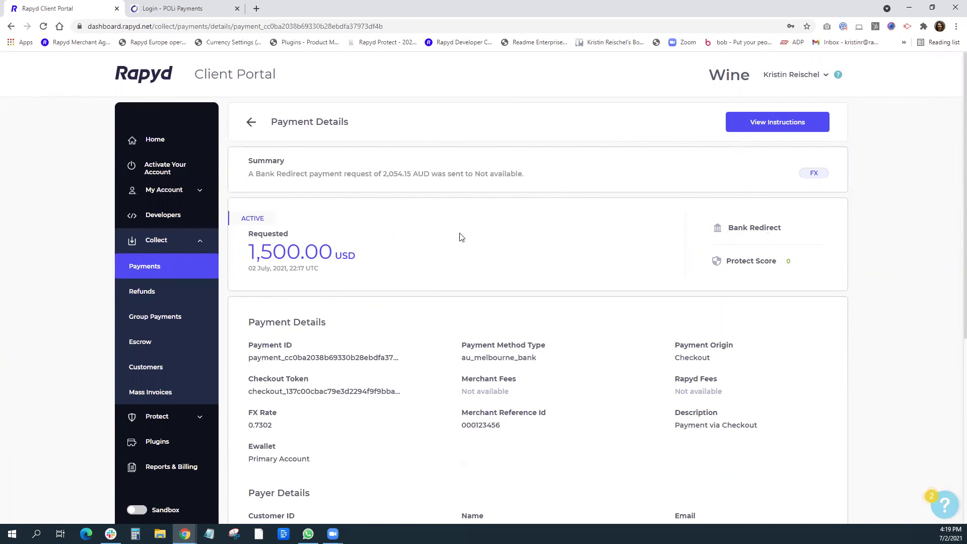
scroll(398, 306, down, 2)
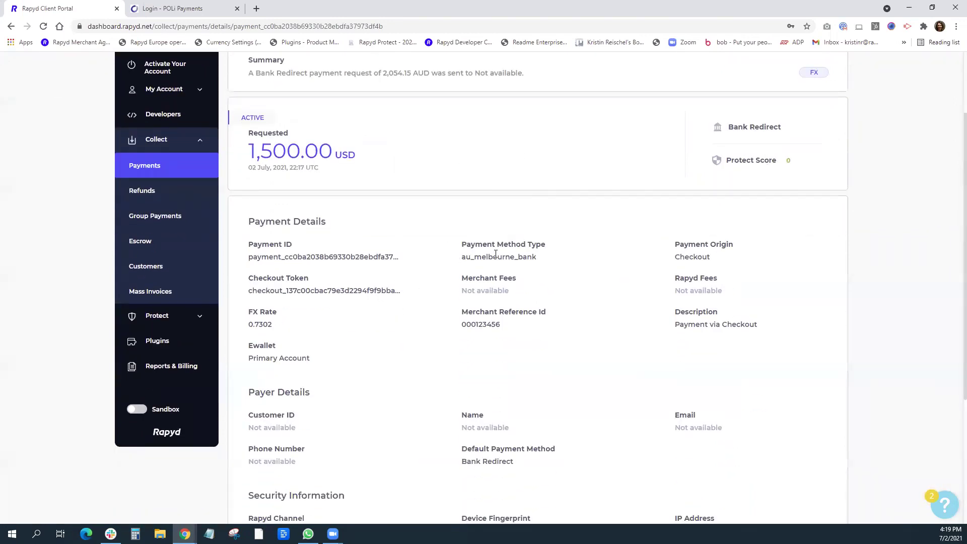